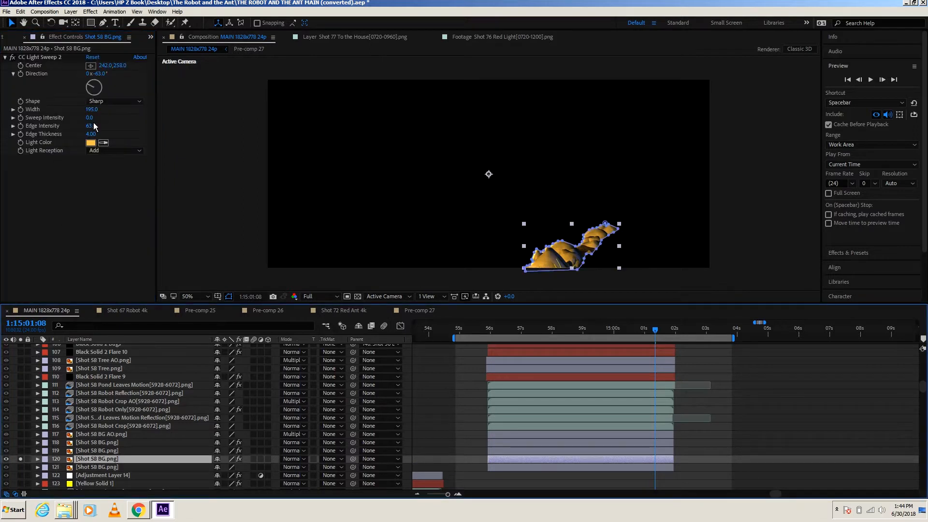
# Solo Shot 58 BG layer 119 alongside layer 120, and toggle its CC Light Sweep 2 effect to compare the rocks' edge lighting
pyautogui.click(497, 480)
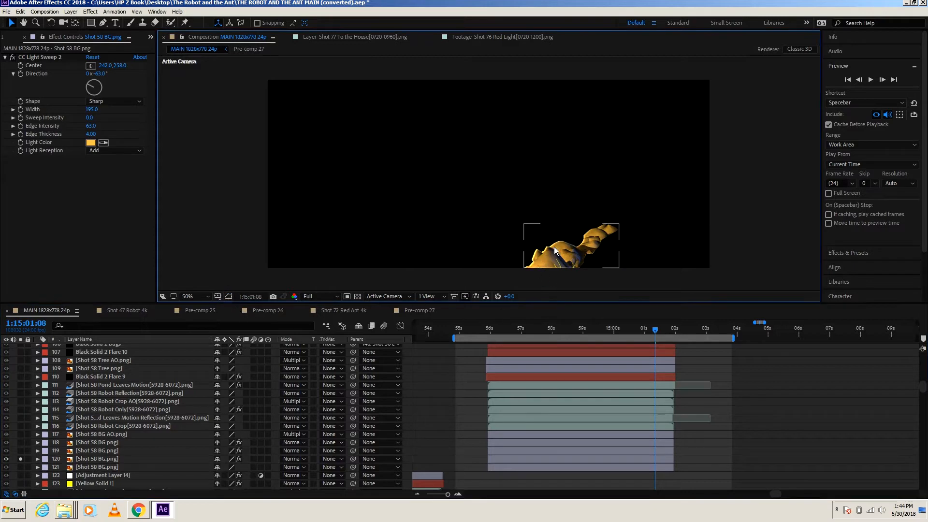
pyautogui.moveTo(20, 450); pyautogui.dragTo(21, 458)
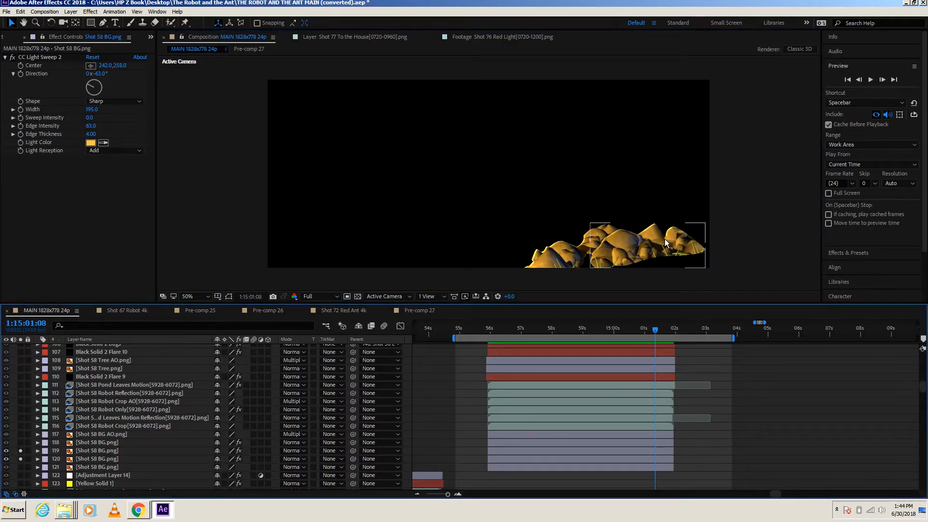
pyautogui.click(88, 450)
pyautogui.click(14, 60)
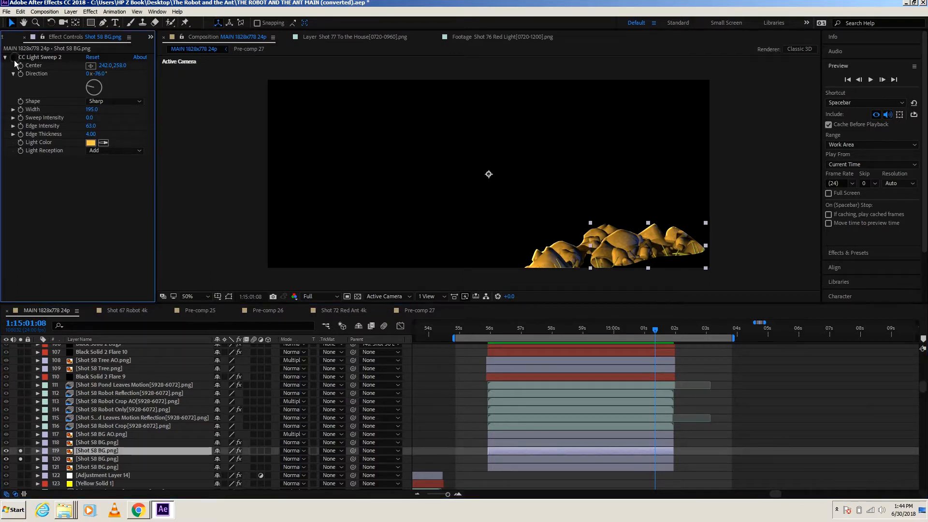
pyautogui.click(14, 59)
# Solo Shot 58 BG layers 118 and 121 plus the Shot 58 BG AO layer to view the combined background
pyautogui.click(91, 441)
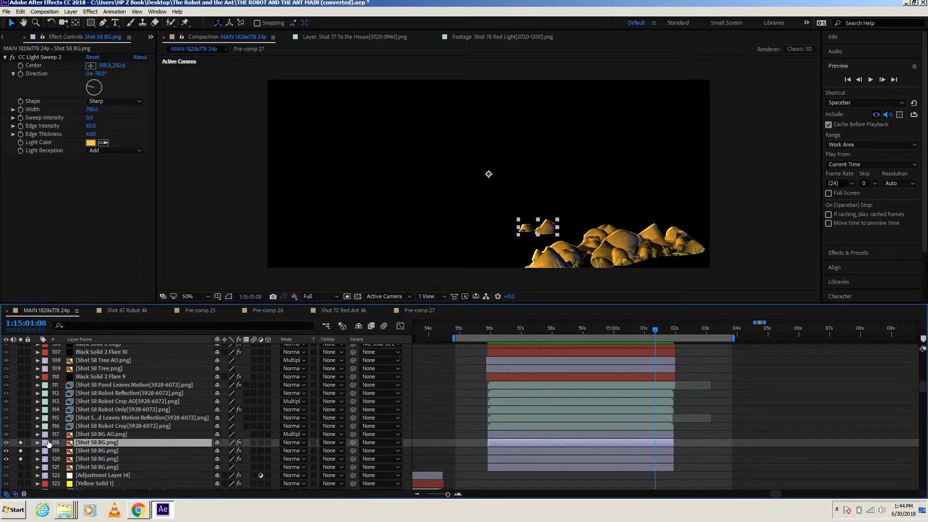
pyautogui.click(21, 466)
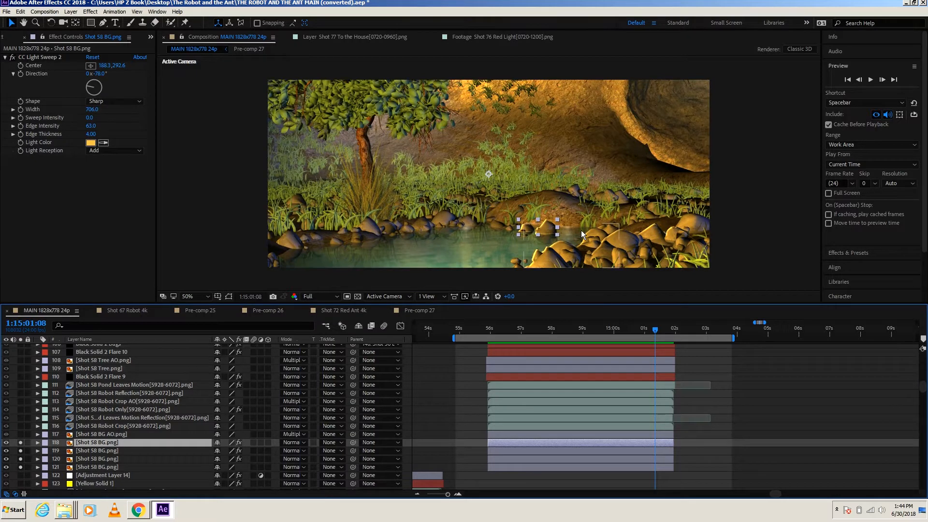
pyautogui.click(86, 434)
pyautogui.click(20, 434)
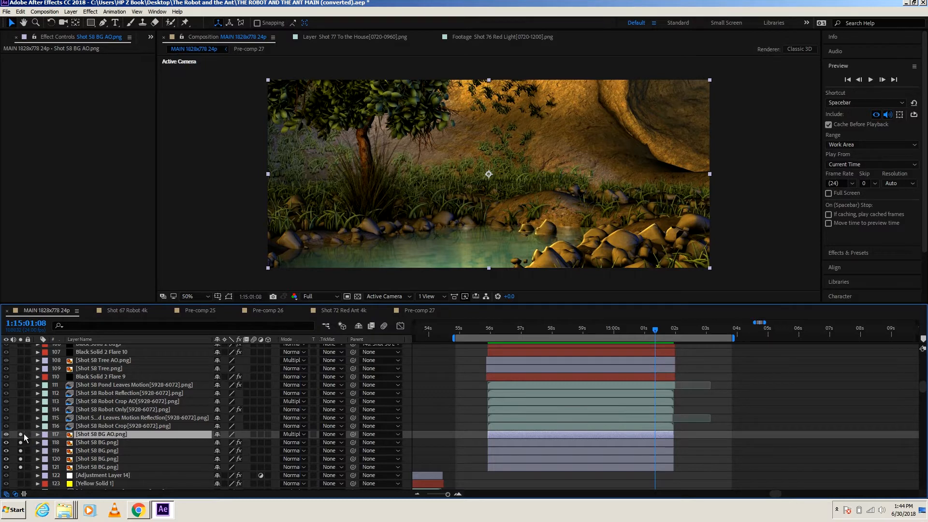
# Take Shot 58 BG layers 118 to 121 out of solo to isolate the Shot 58 BG AO pass
pyautogui.moveTo(20, 443); pyautogui.dragTo(20, 463)
pyautogui.press('F2')
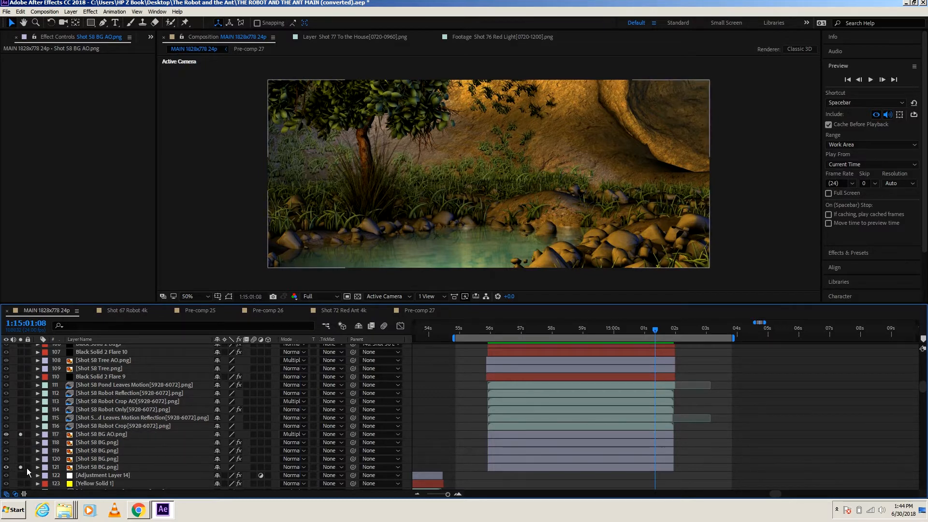
pyautogui.click(21, 466)
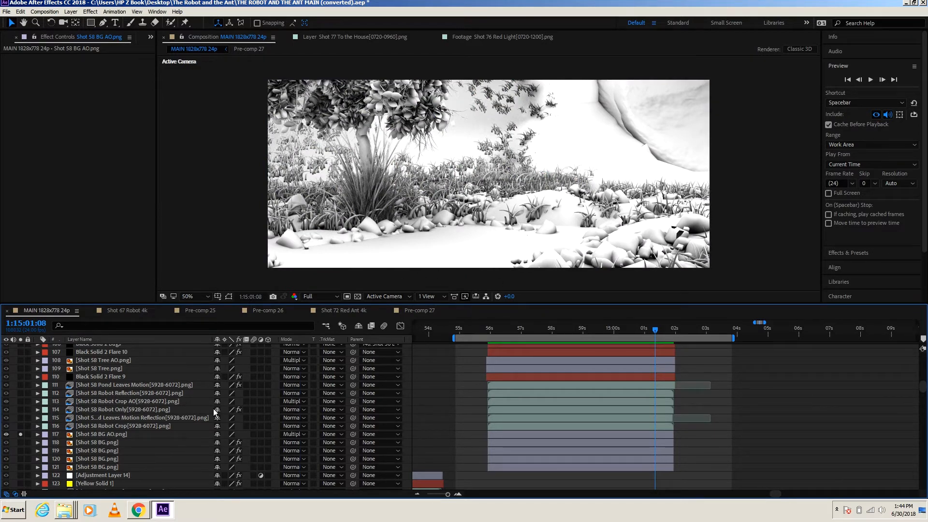
pyautogui.click(111, 434)
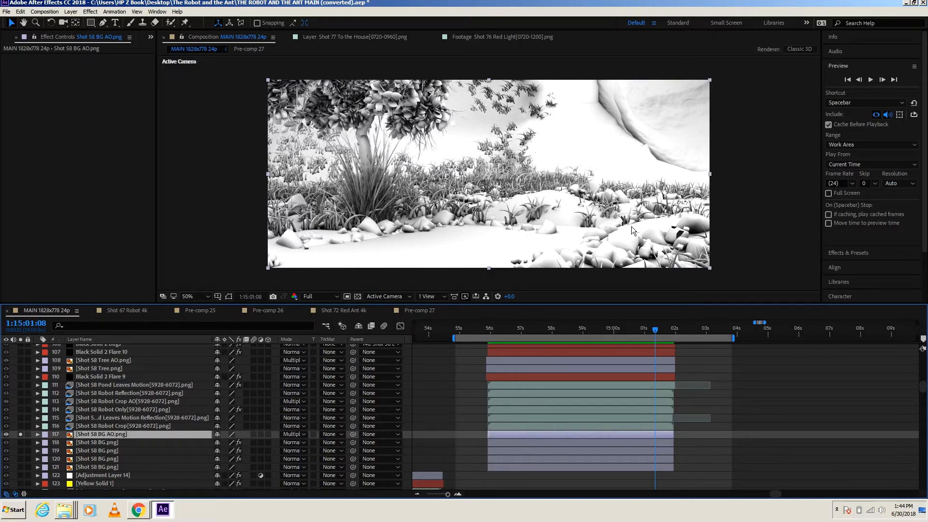
# Isolate the Shot 58 Robot Crop layer and add layers 117 to 122 beneath it to the solo view
pyautogui.click(21, 434)
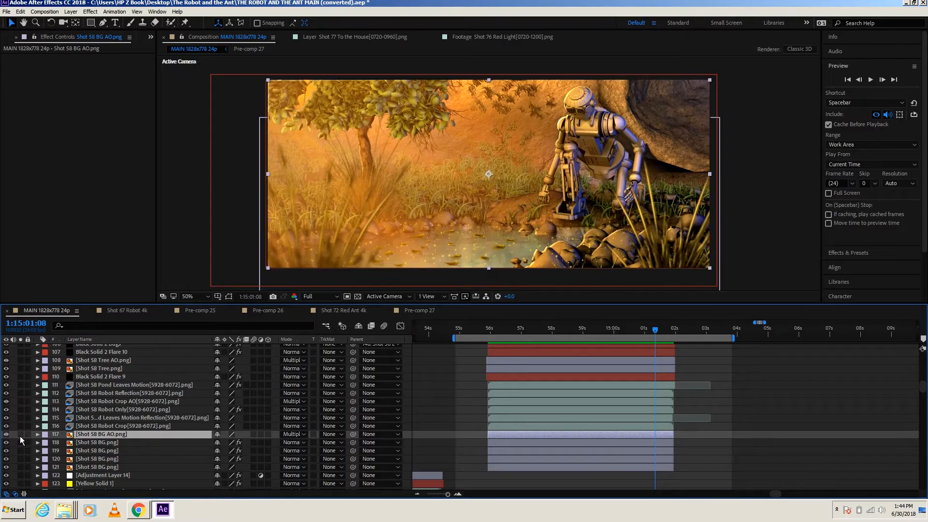
pyautogui.click(20, 425)
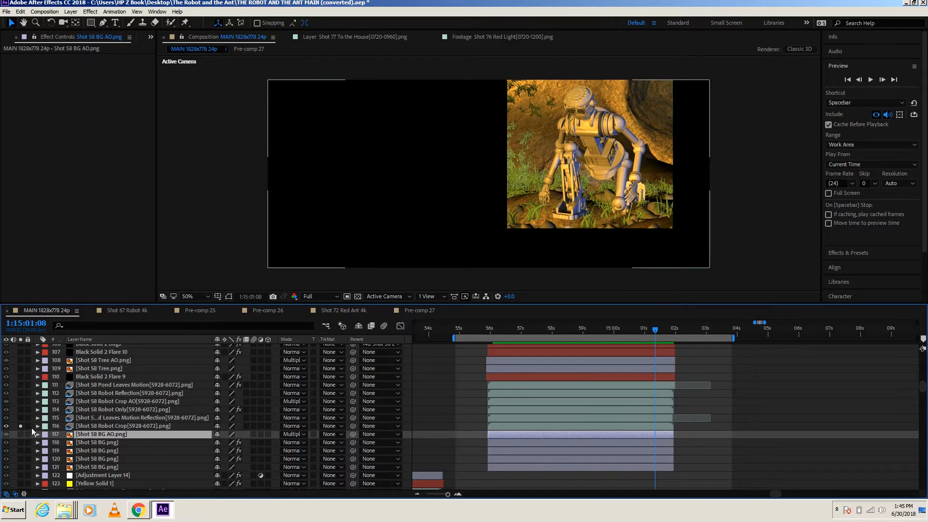
pyautogui.moveTo(20, 434); pyautogui.dragTo(21, 479)
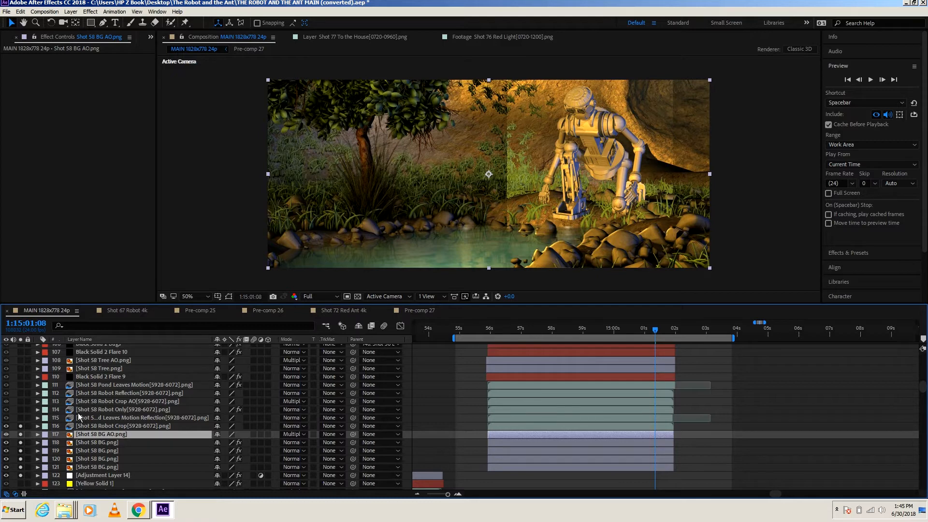
# Add the Shot 58 Pond Leaves Motion Reflection and Robot Only layers to the soloed composite
pyautogui.click(91, 418)
pyautogui.click(20, 417)
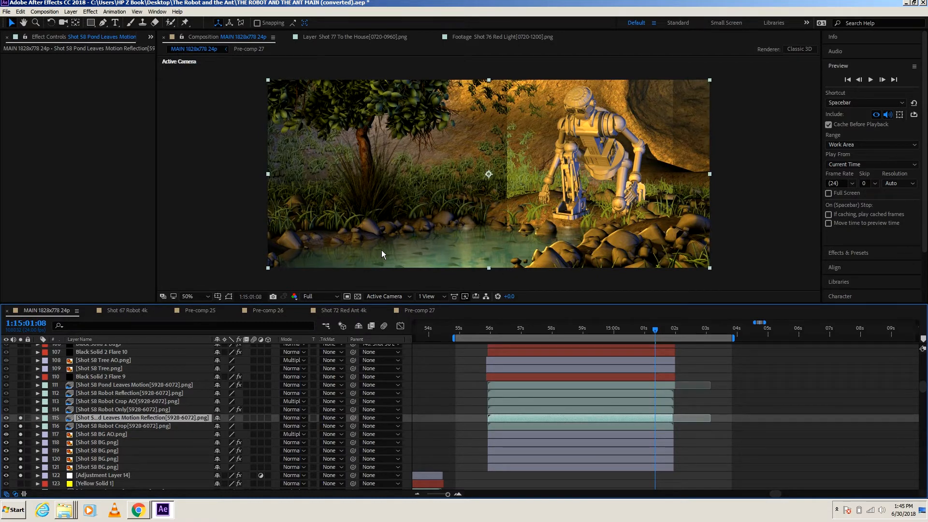
pyautogui.click(99, 411)
pyautogui.click(20, 410)
pyautogui.click(21, 417)
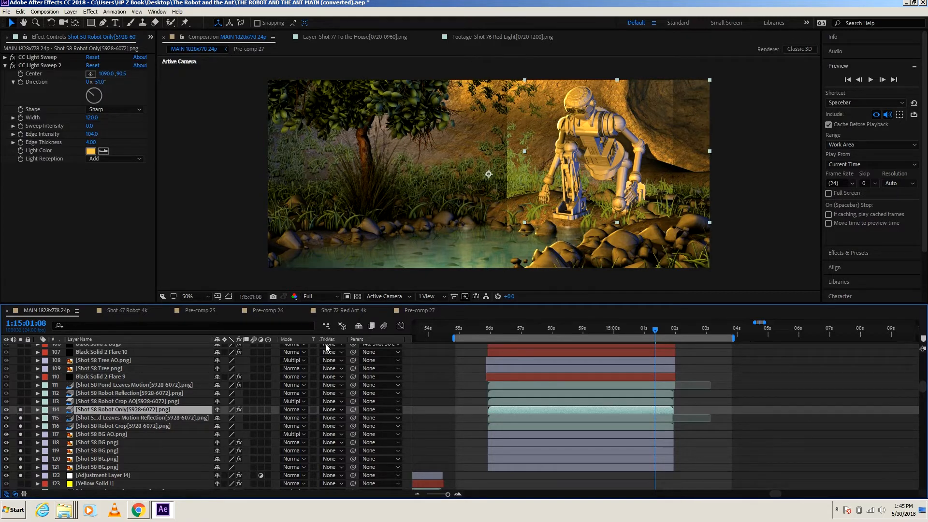
# Isolate the Shot 58 Robot Only layer and check what its first CC Light Sweep effect contributes
pyautogui.moveTo(19, 442); pyautogui.dragTo(23, 465)
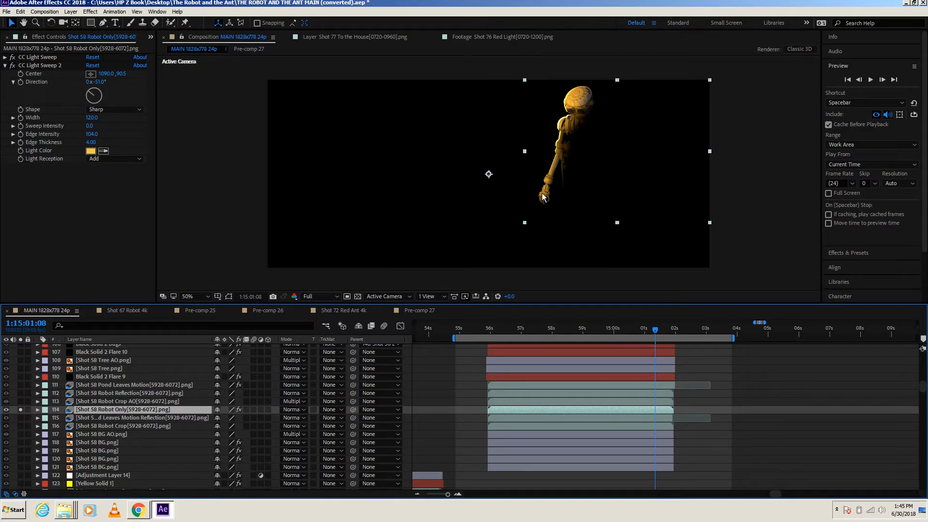
pyautogui.click(16, 58)
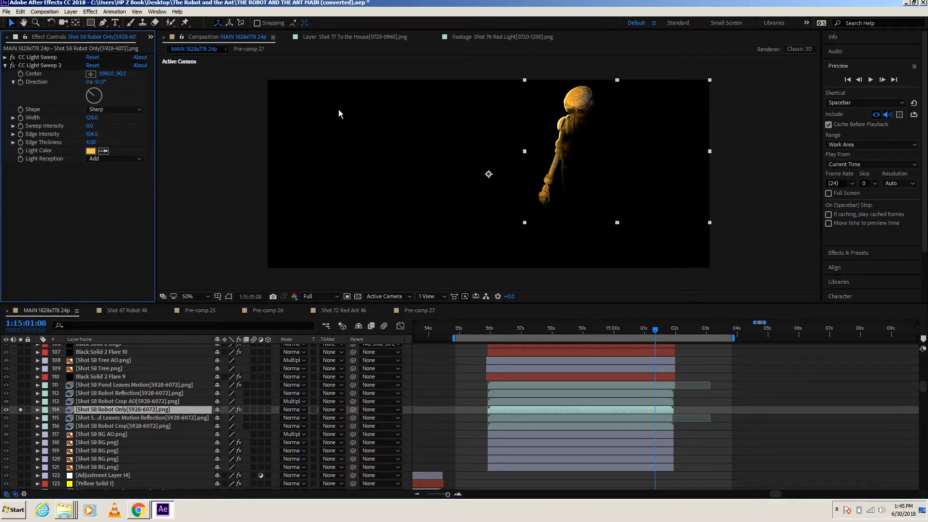
pyautogui.click(21, 410)
# Isolate the Shot 58 Robot Crop AO layer, re-solo layers 114 to 122 with it, and compare the composite with and without AO
pyautogui.click(20, 401)
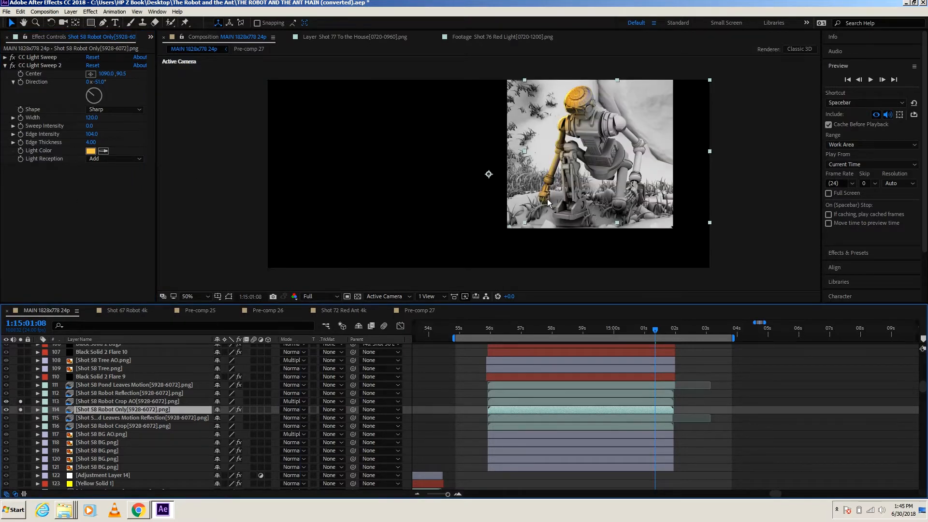
pyautogui.click(21, 410)
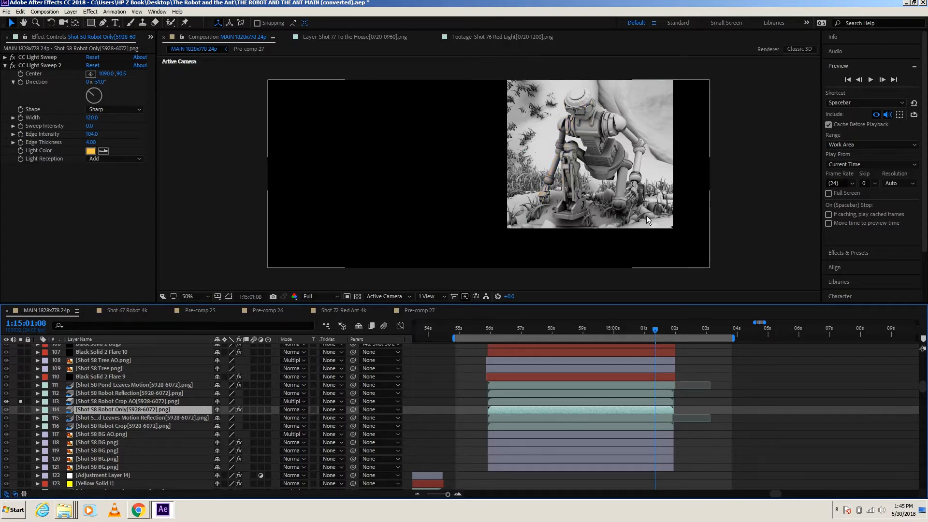
pyautogui.moveTo(21, 409); pyautogui.dragTo(23, 474)
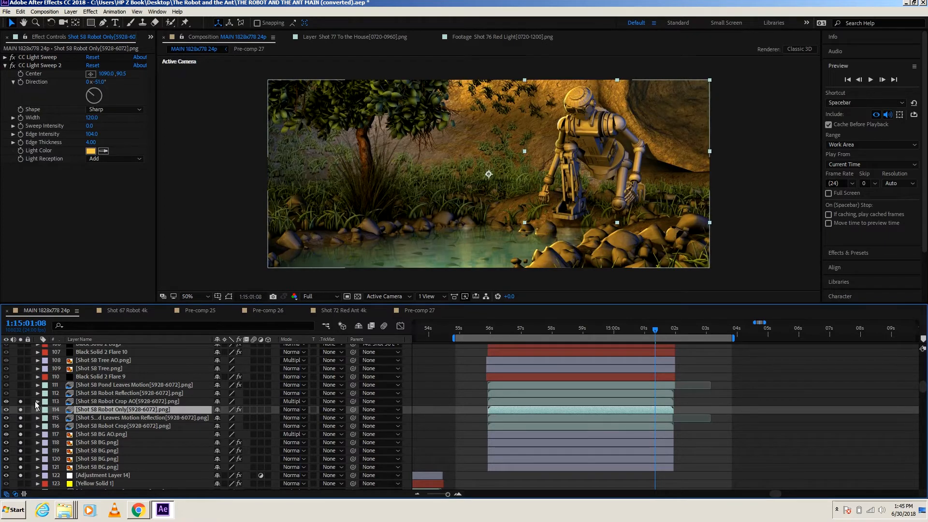
pyautogui.click(99, 401)
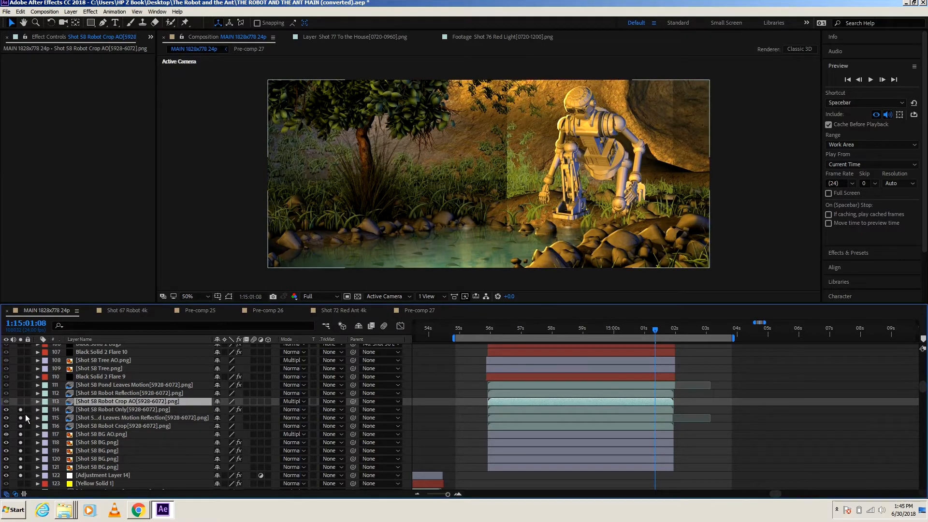
pyautogui.click(21, 402)
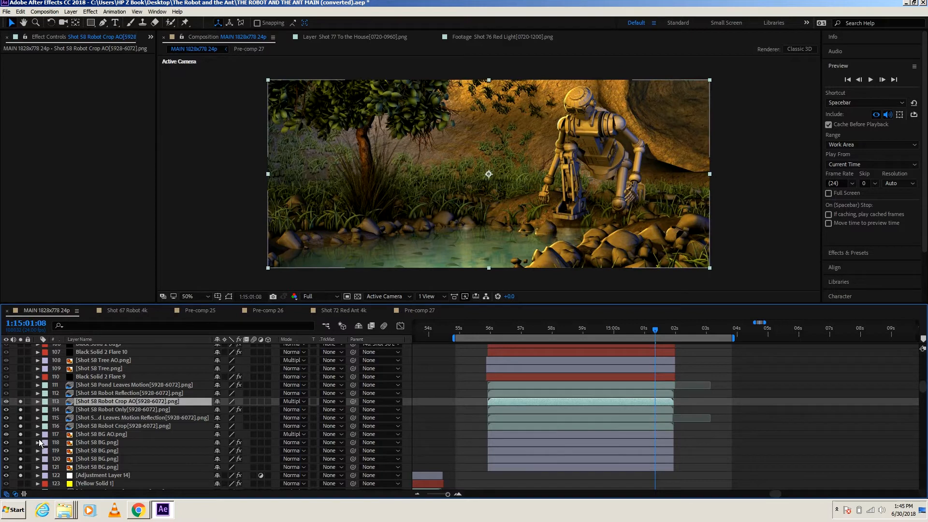
# Solo the Shot 58 Robot Reflection layer, view it isolated, and bring layers 113 to 122 back into solo
pyautogui.click(104, 393)
pyautogui.click(21, 395)
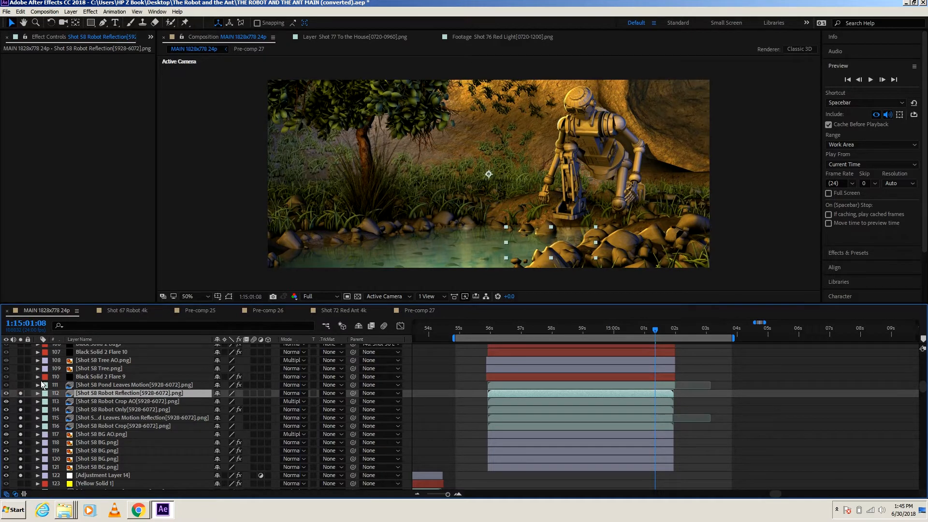
pyautogui.moveTo(21, 401); pyautogui.dragTo(22, 442)
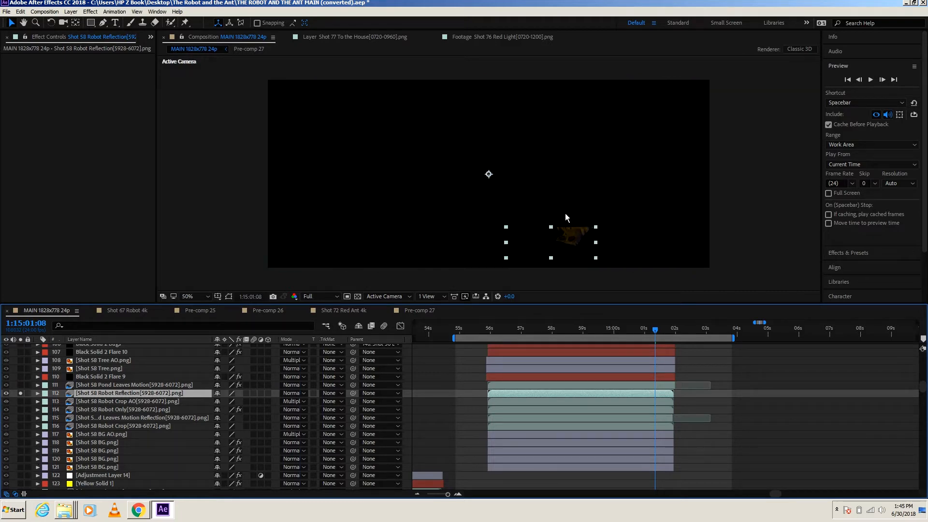
pyautogui.moveTo(21, 401); pyautogui.dragTo(25, 474)
# Add the Shot 58 Pond Leaves Motion layer to the solo view and check its movement by scrubbing to 1:15:01:07
pyautogui.click(20, 385)
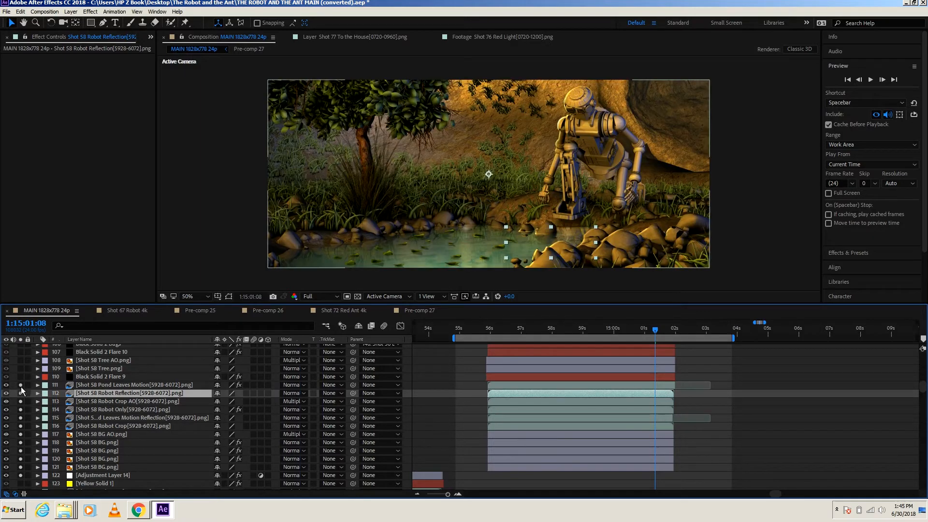
pyautogui.click(94, 384)
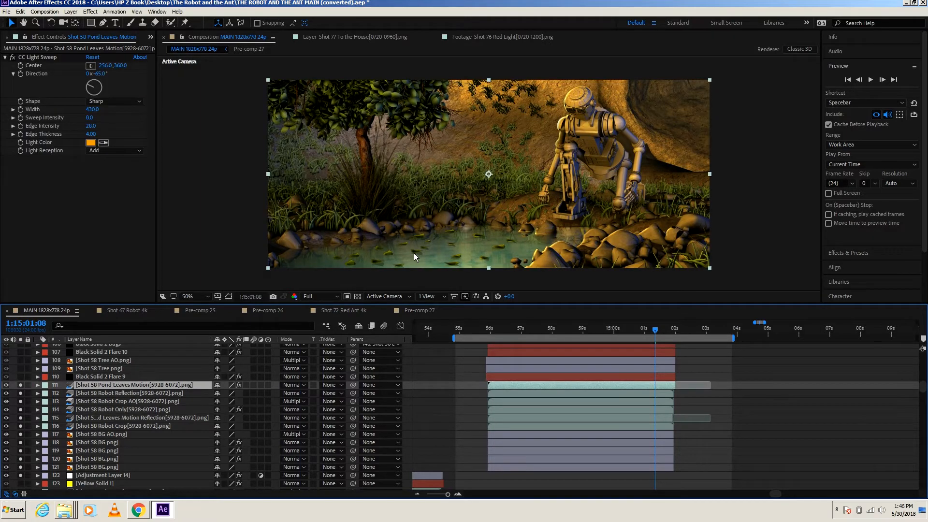
pyautogui.moveTo(655, 329); pyautogui.dragTo(653, 334)
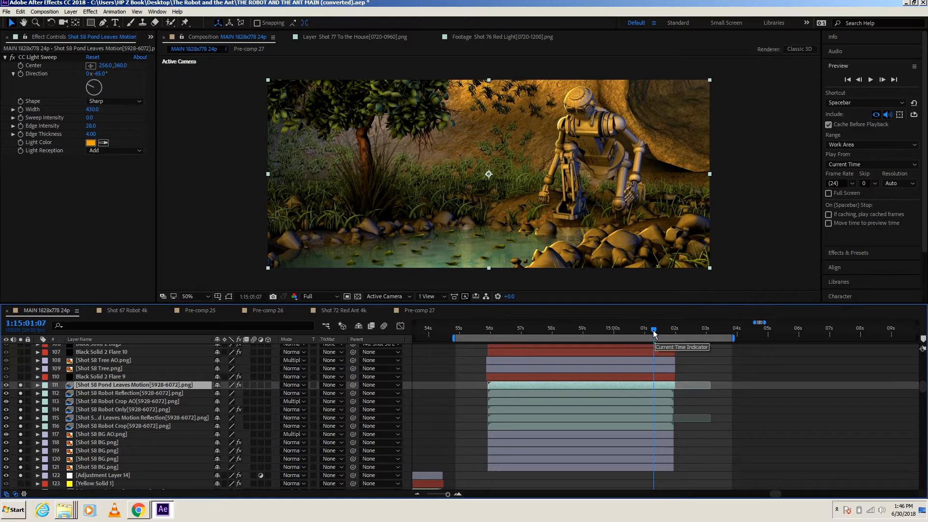
pyautogui.moveTo(654, 329)
pyautogui.mouseDown()
pyautogui.moveTo(666, 332)
pyautogui.moveTo(654, 333)
pyautogui.mouseUp()
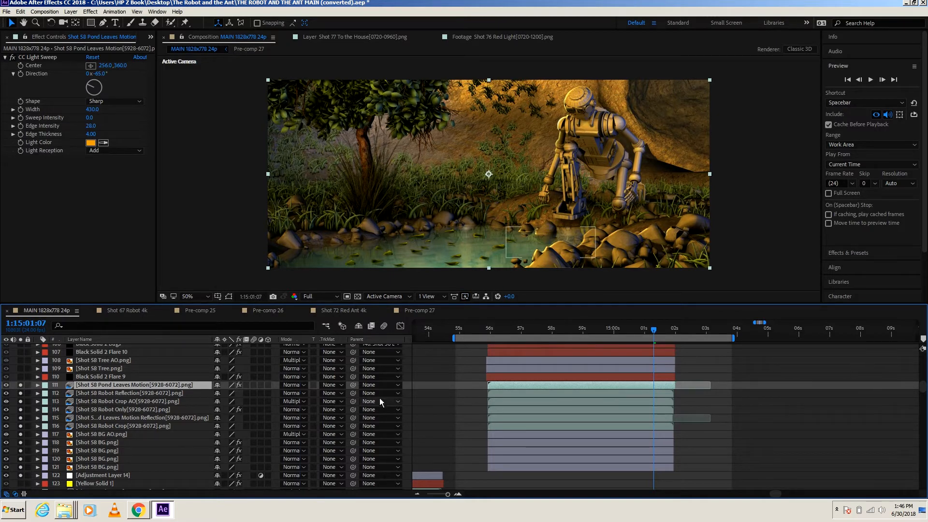
# Solo the Black Solid 2 Flare 9 layer and the Shot 58 Tree and Tree AO layers directly above it
pyautogui.click(81, 376)
pyautogui.click(20, 377)
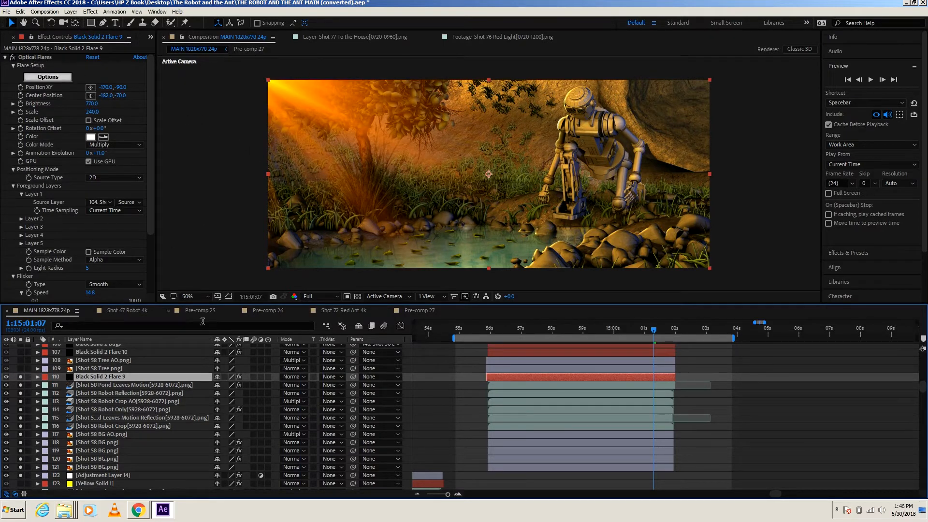
pyautogui.click(89, 369)
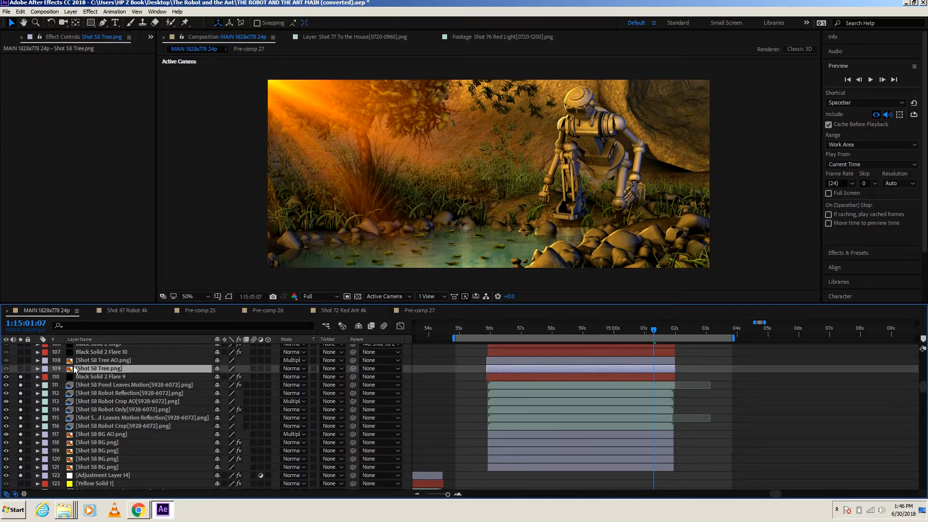
pyautogui.click(20, 368)
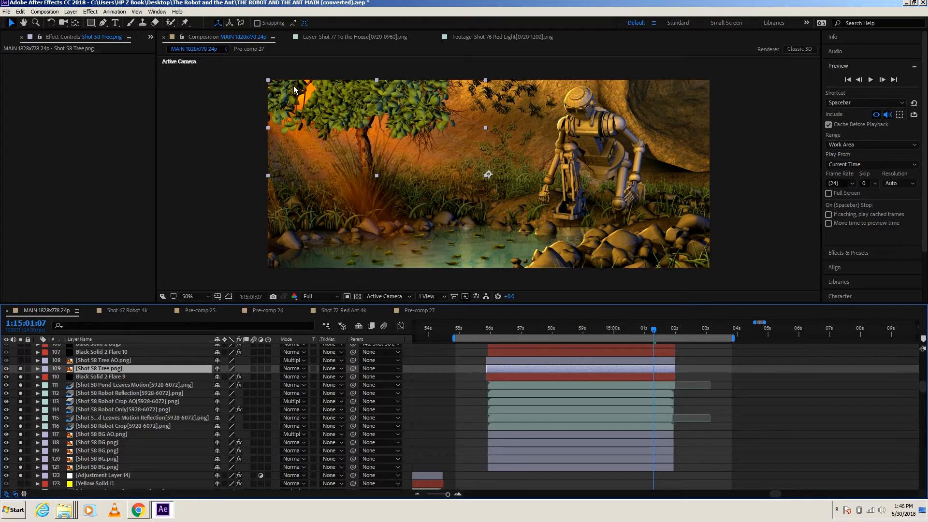
pyautogui.click(94, 361)
pyautogui.click(20, 361)
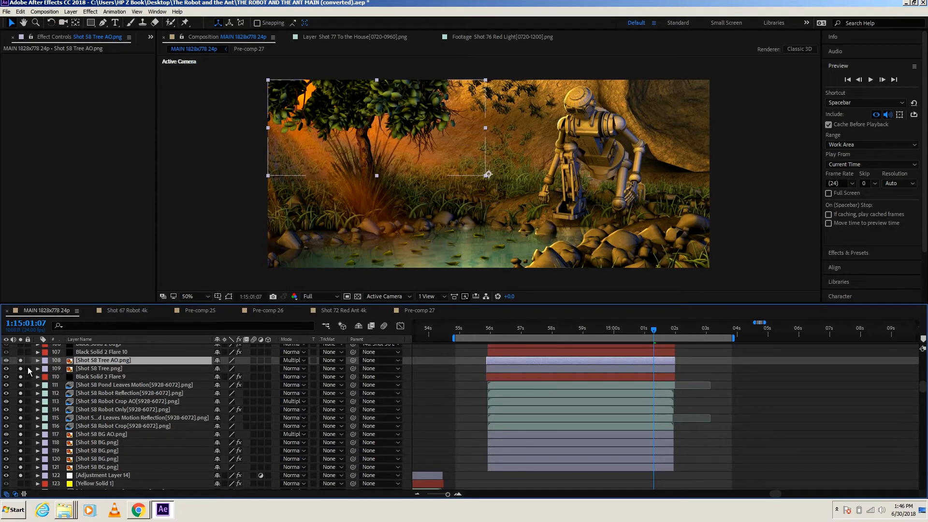
# Add the Black Solid 2 Flare 10 and Black Solid 2 Bugs layers to the soloed composite
pyautogui.scroll(5, 917, 395)
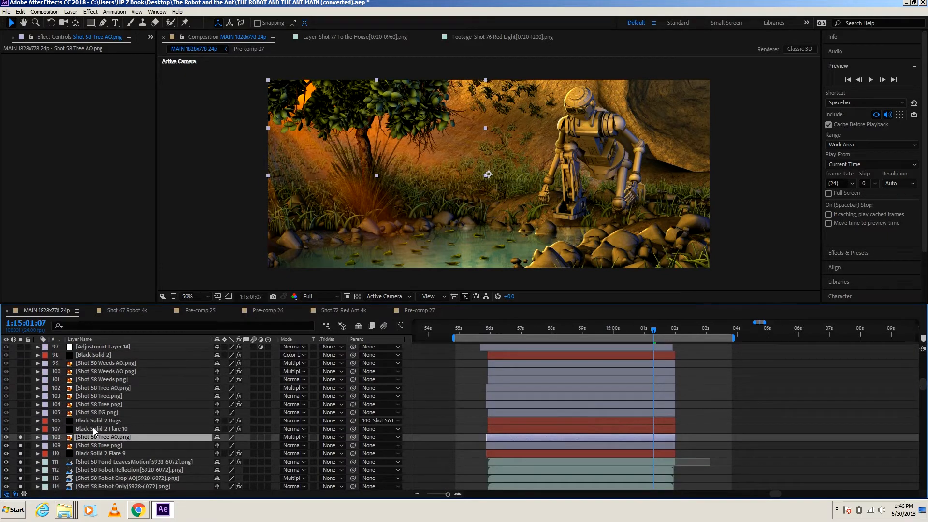
pyautogui.click(88, 428)
pyautogui.click(20, 429)
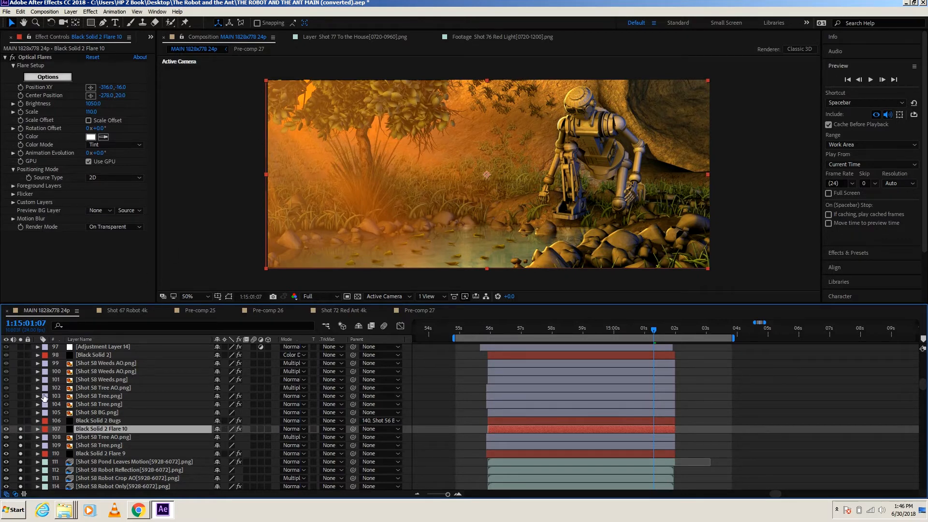
pyautogui.click(90, 420)
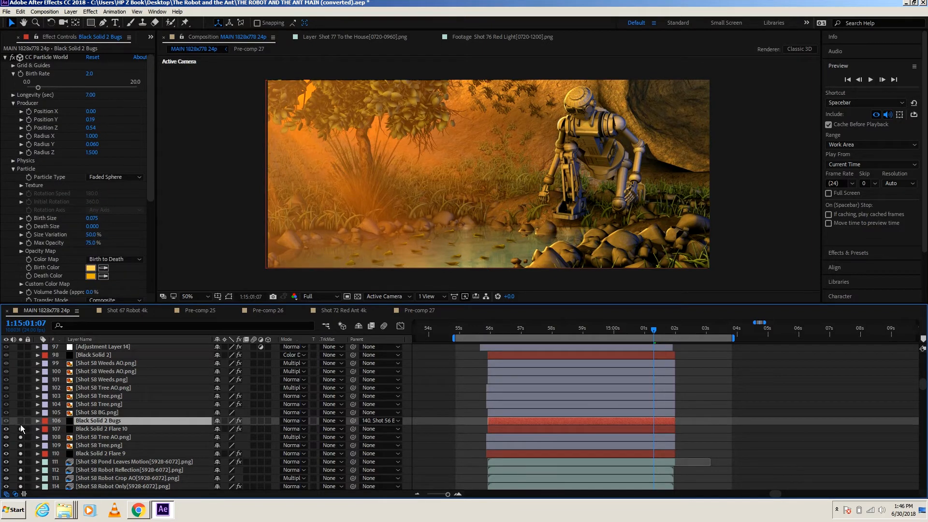
pyautogui.click(21, 420)
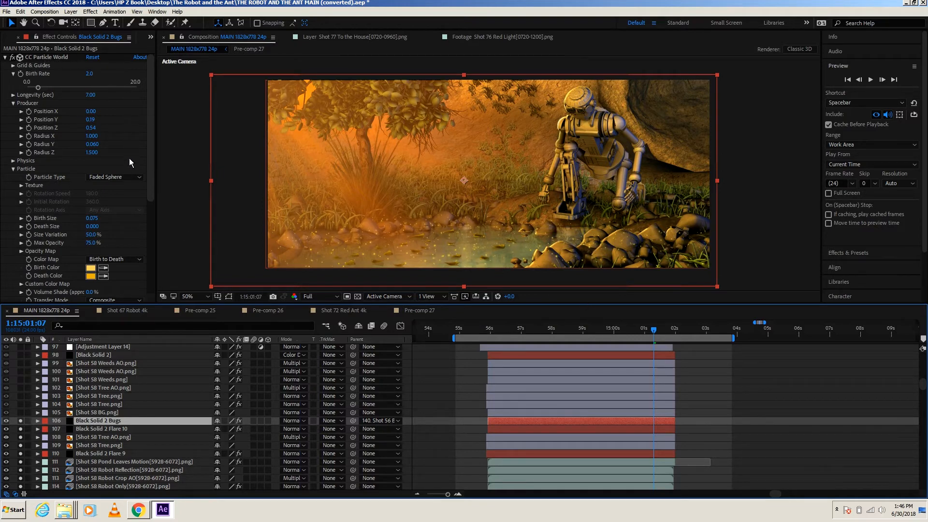
# Switch the Glow effect on the Black Solid 2 Bugs layer off and back on to compare the particles
pyautogui.moveTo(151, 162); pyautogui.dragTo(152, 265)
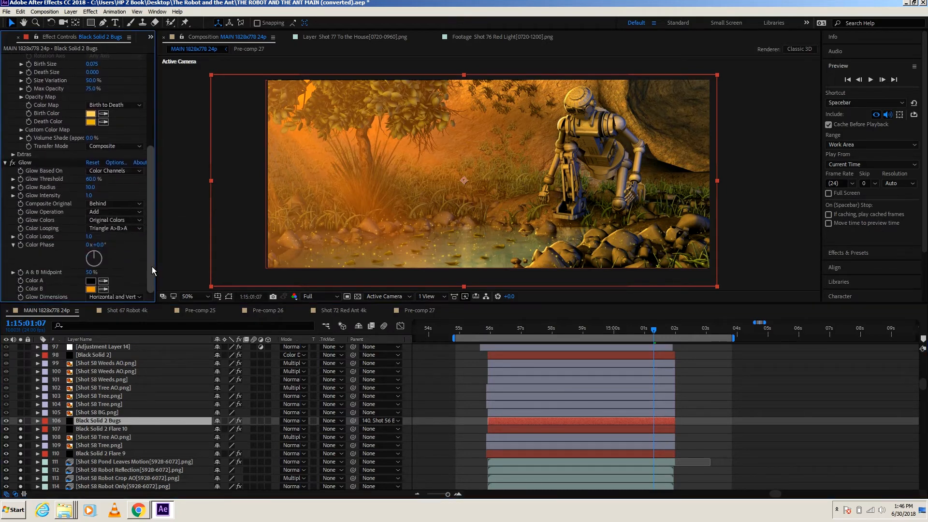
pyautogui.click(12, 163)
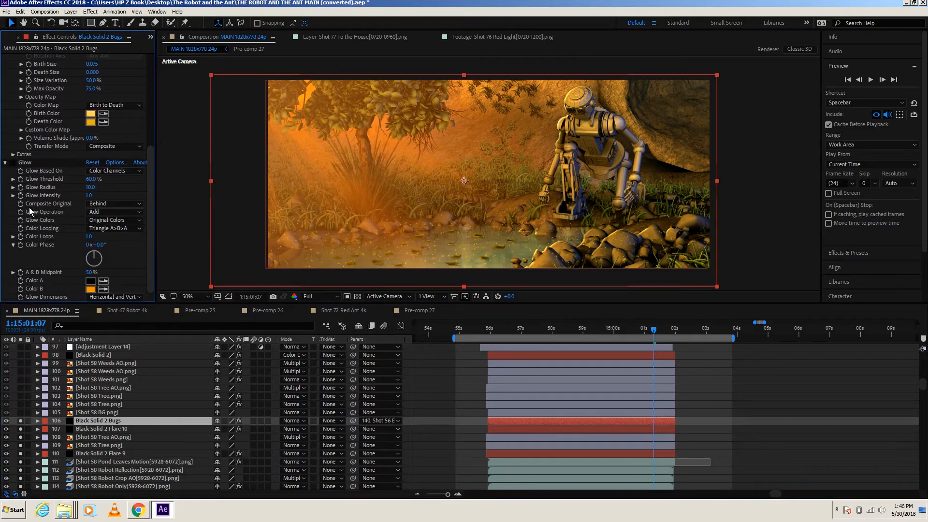
pyautogui.click(13, 163)
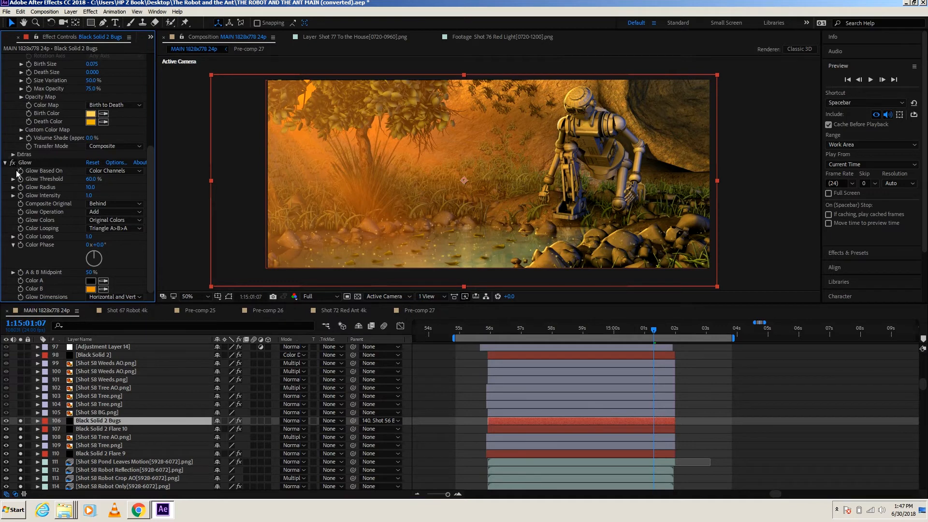
# Solo the Shot 58 BG layer and the Shot 58 Tree layer directly above it, checking the tree's first CC Light Sweep by toggling it
pyautogui.click(89, 413)
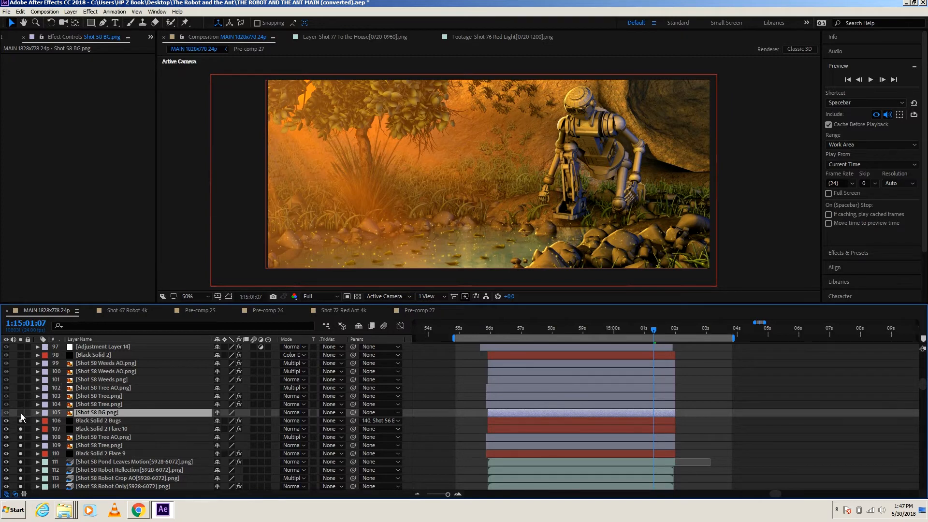
pyautogui.click(21, 413)
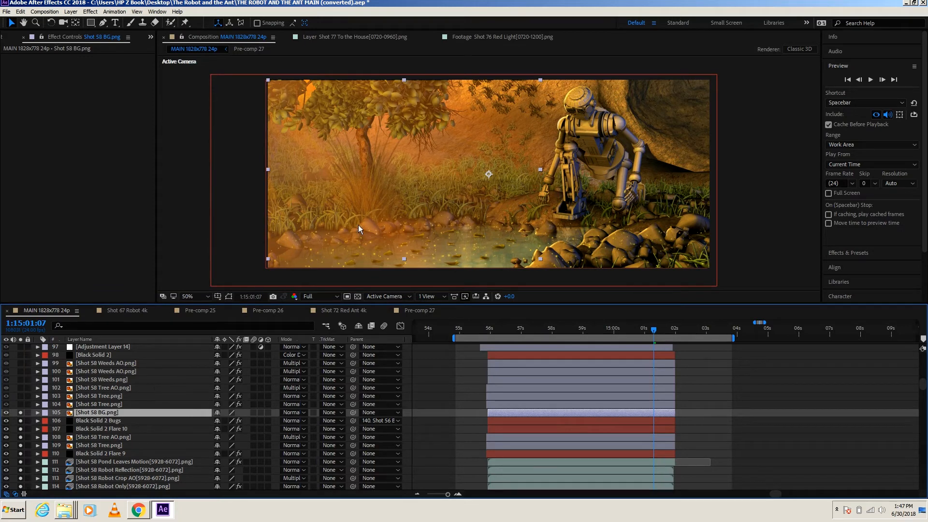
pyautogui.click(88, 404)
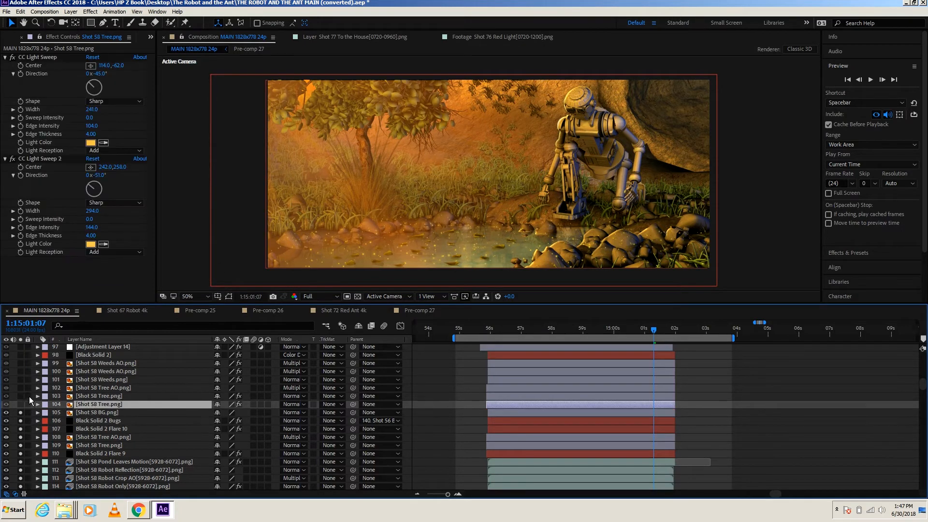
pyautogui.click(20, 404)
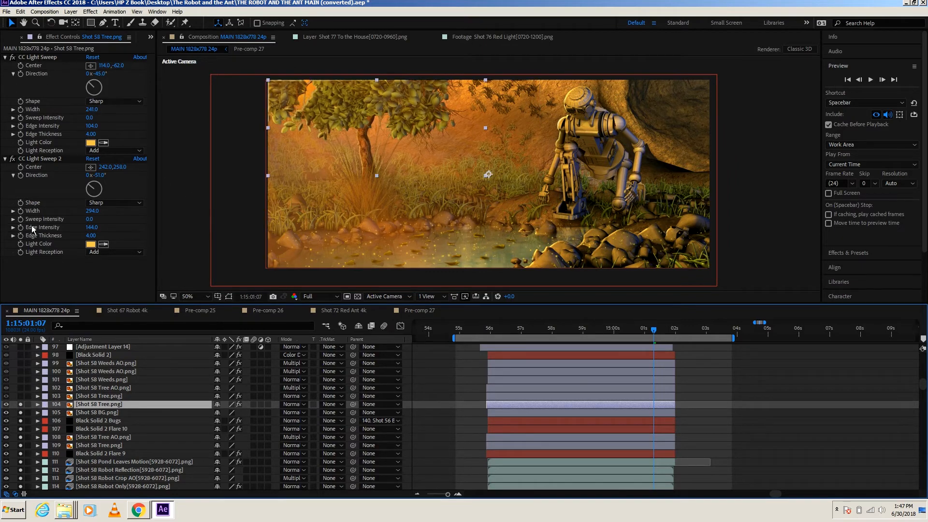
pyautogui.click(23, 58)
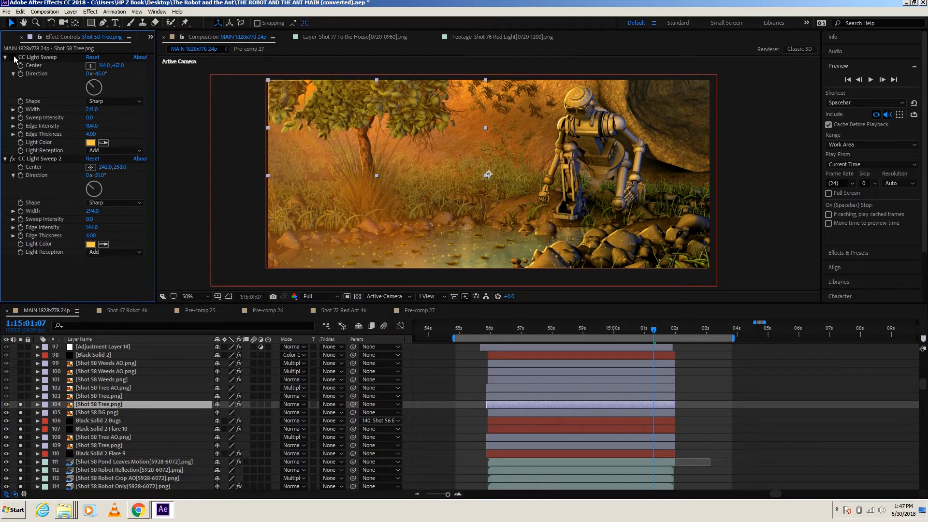
# Add the Shot 58 Tree layer 103, Tree AO layer 102 and Weeds layer 101 to the soloed composite
pyautogui.click(92, 395)
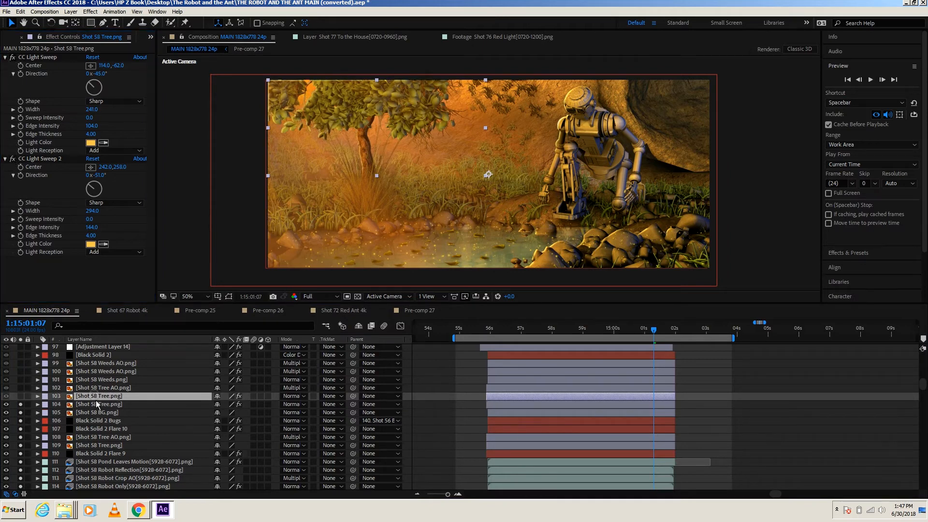
pyautogui.click(21, 395)
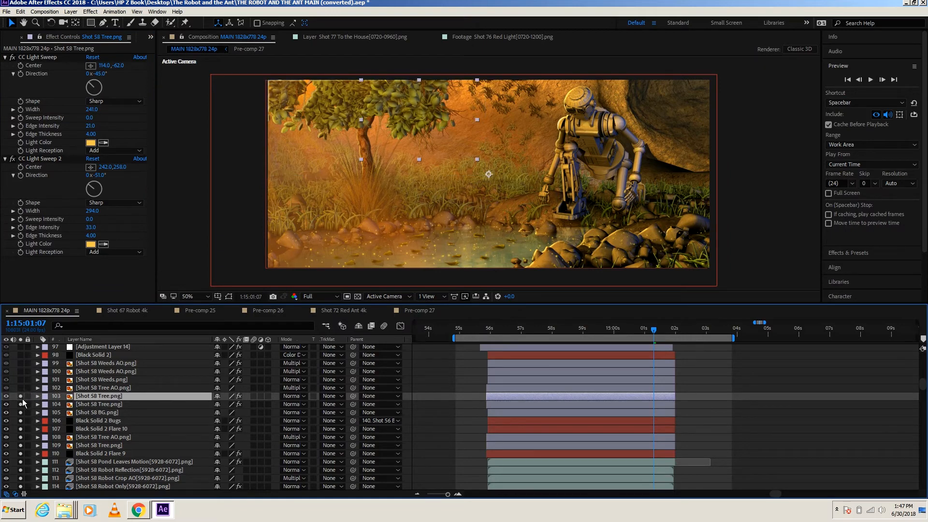
pyautogui.click(20, 388)
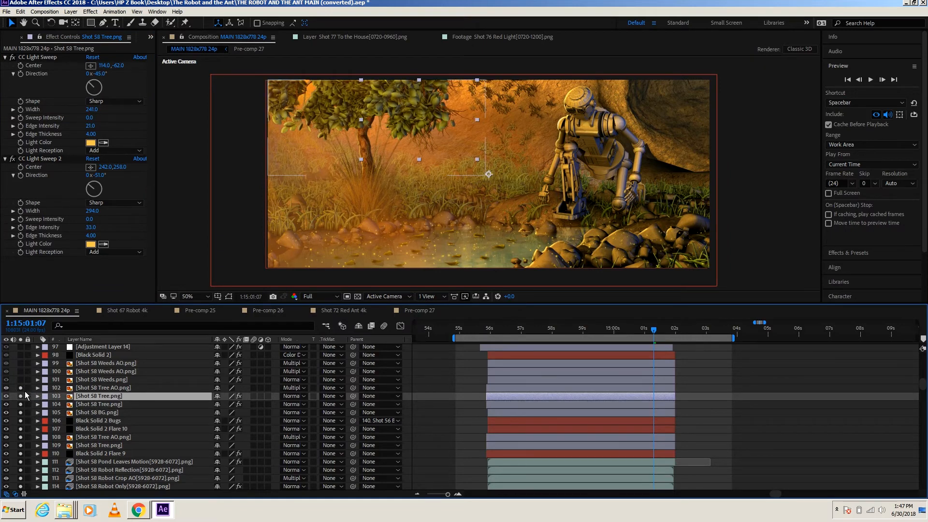
pyautogui.click(94, 380)
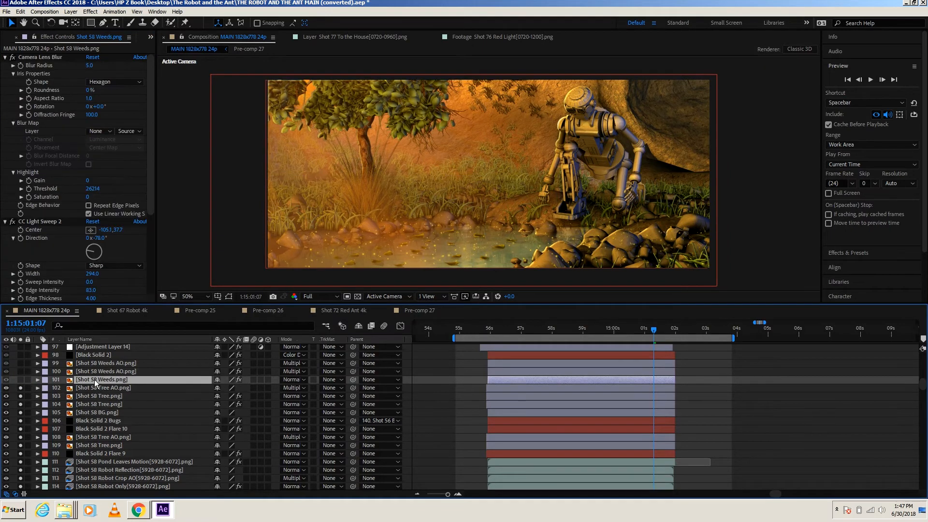
pyautogui.click(20, 379)
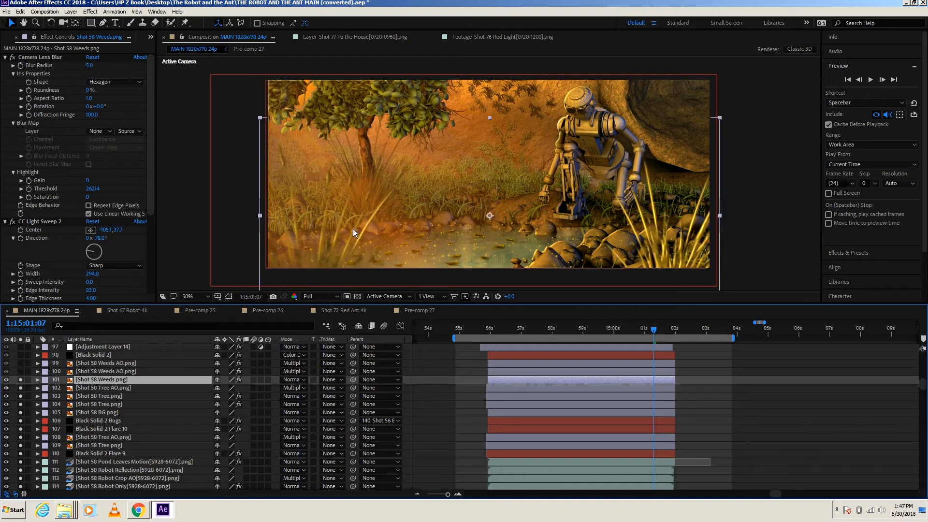
# Compare the weeds with Camera Lens Blur and CC Light Sweep 2 disabled, and re-enable both effects
pyautogui.click(13, 57)
pyautogui.click(13, 221)
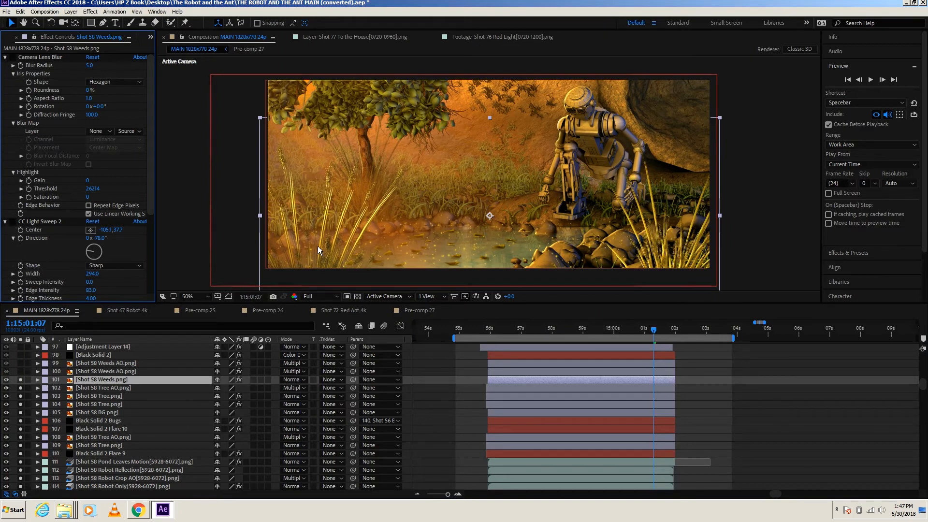
pyautogui.click(12, 221)
pyautogui.click(13, 57)
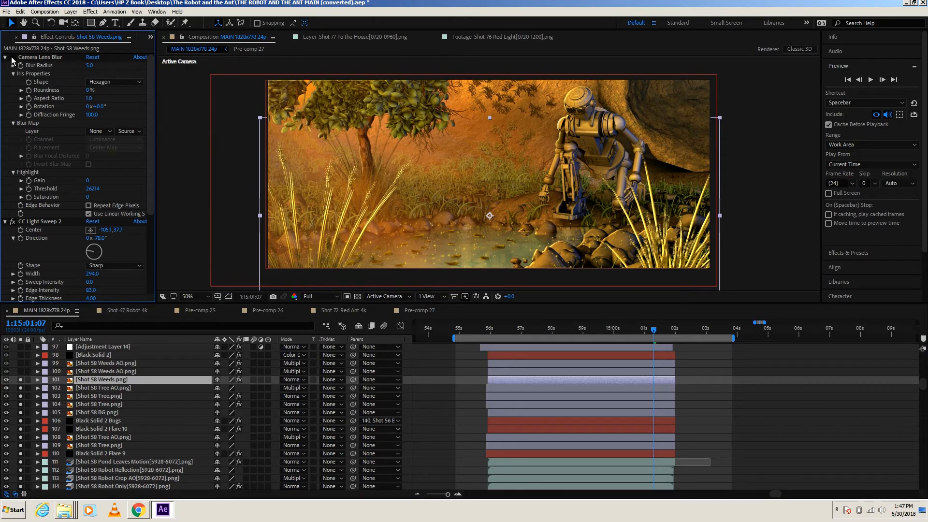
# Solo both Shot 58 Weeds AO layers, 100 and 99
pyautogui.click(93, 372)
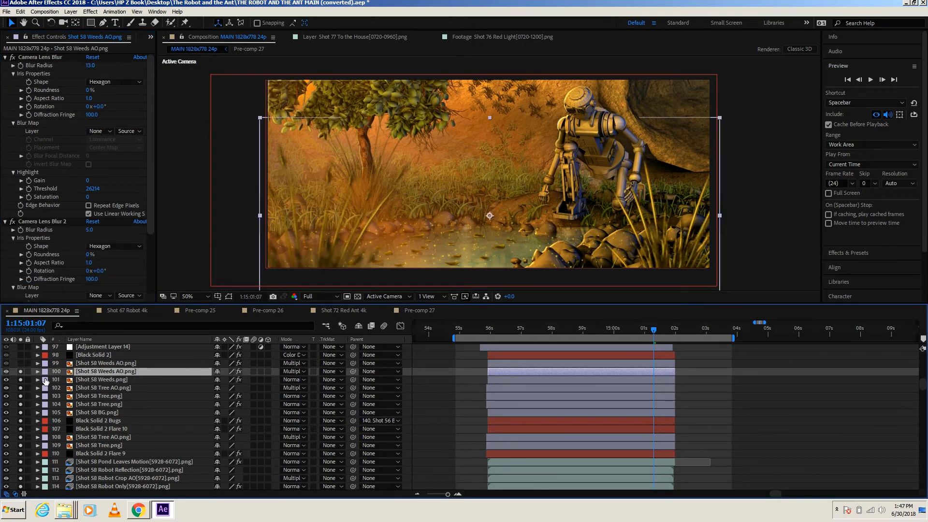
pyautogui.click(94, 364)
pyautogui.click(21, 363)
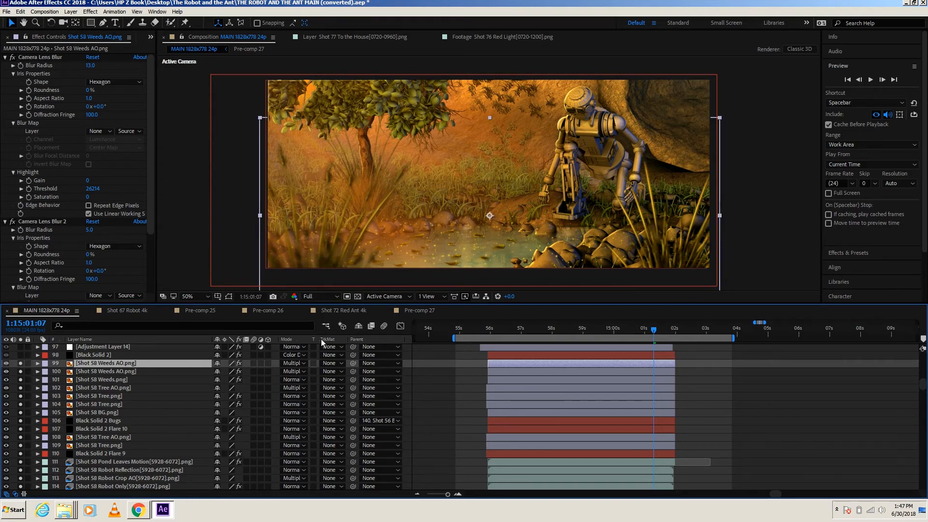
# Solo the Black Solid 2 gradient layer, toggle its solo to compare the tint, and solo Adjustment Layer 14 above it
pyautogui.click(84, 355)
pyautogui.click(20, 354)
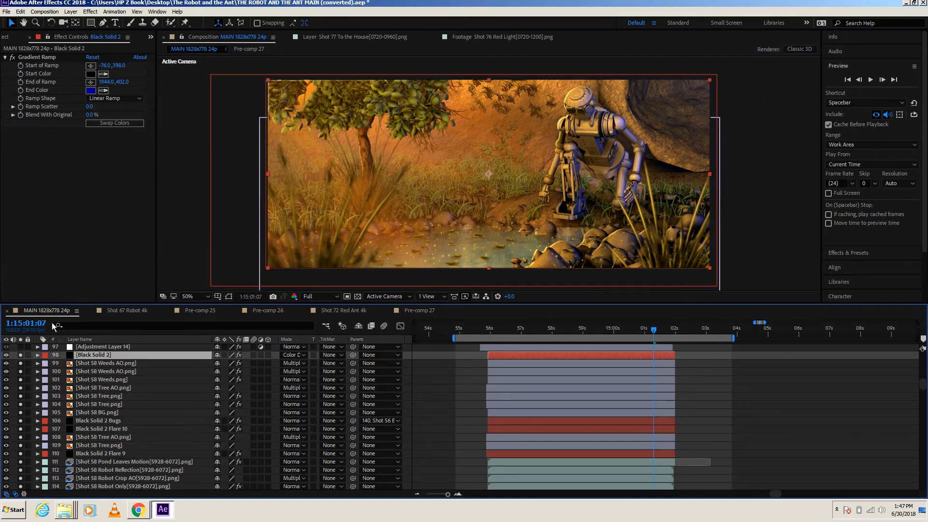
pyautogui.click(20, 355)
pyautogui.click(21, 356)
pyautogui.scroll(2, 925, 383)
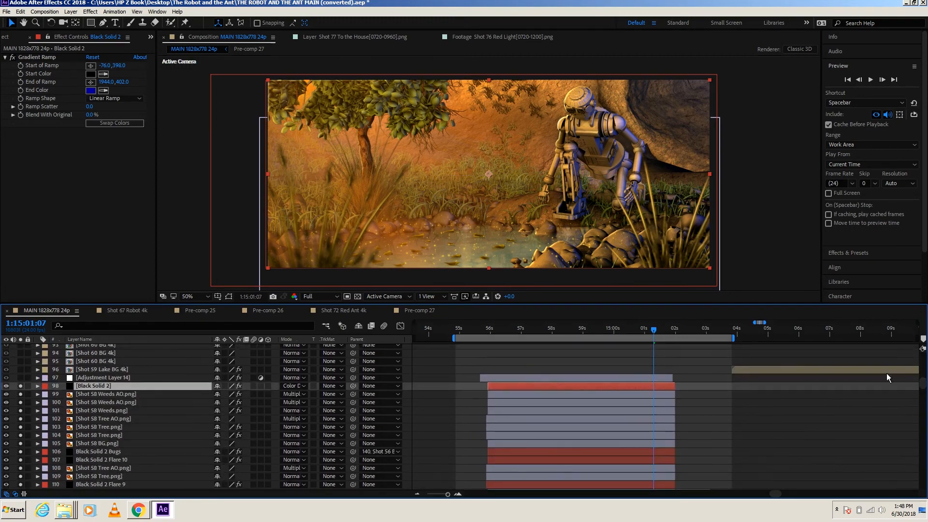
pyautogui.click(99, 378)
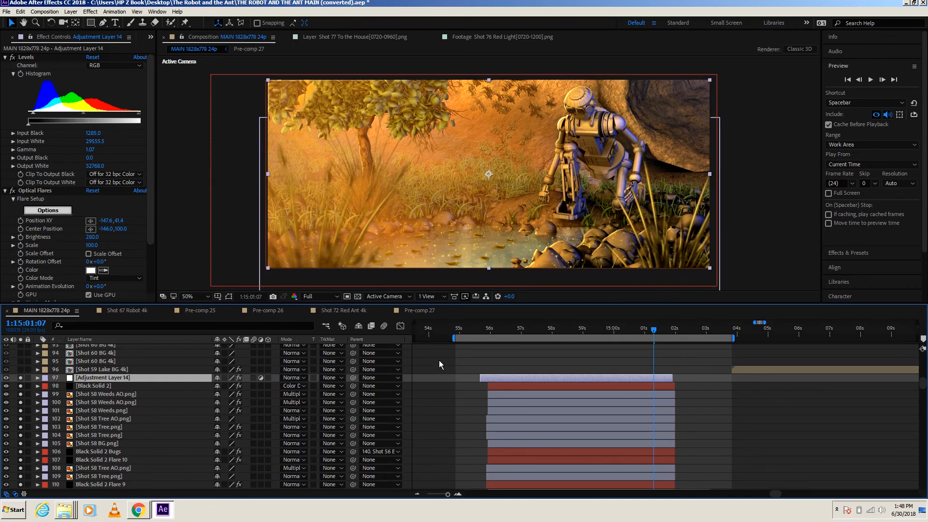
# Shorten the work area at both ends around the Shot 58 layers and preview the finished composite full screen
pyautogui.moveTo(735, 340); pyautogui.dragTo(705, 340)
pyautogui.moveTo(457, 338); pyautogui.dragTo(474, 338)
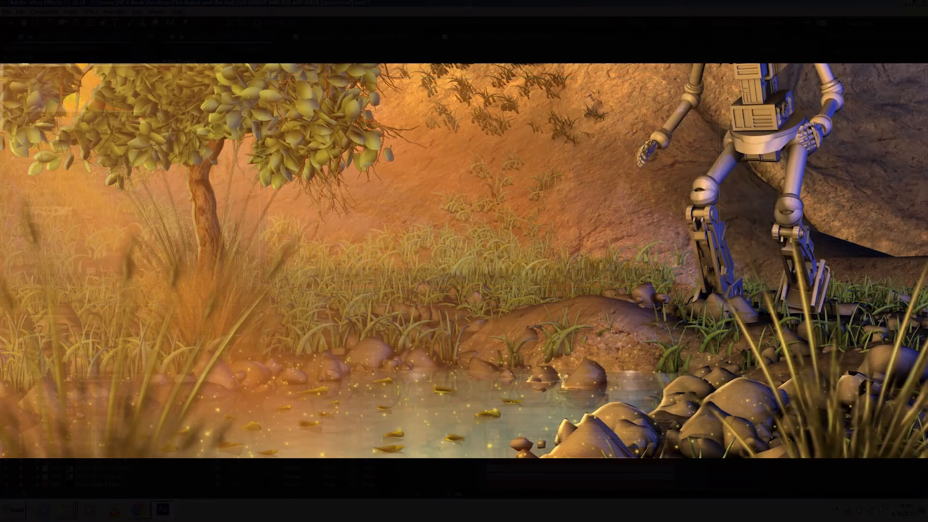